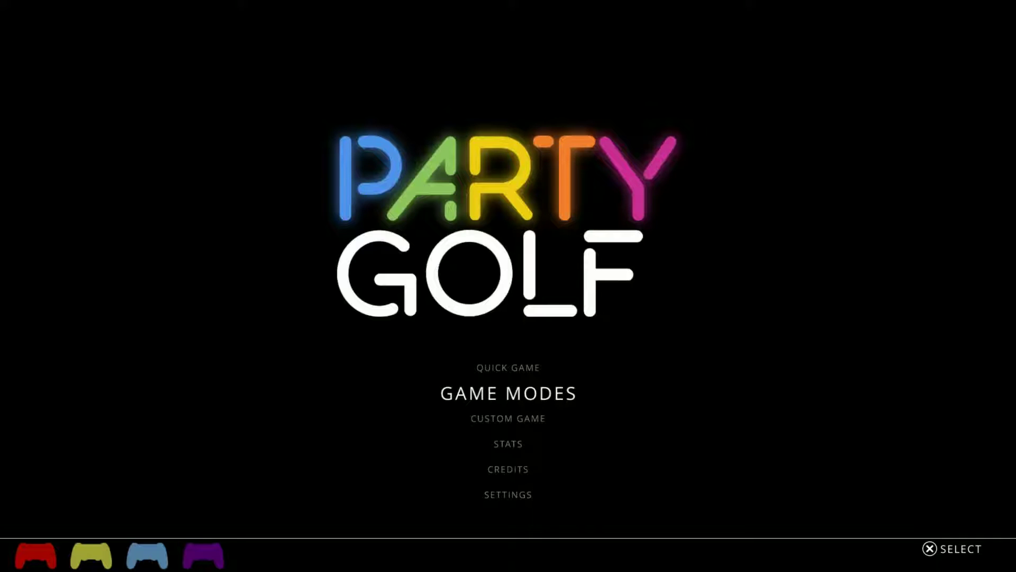
Highlight Rat King in the Intermediate game modes and show its rules and defaults.
key("Return")
key("Down")
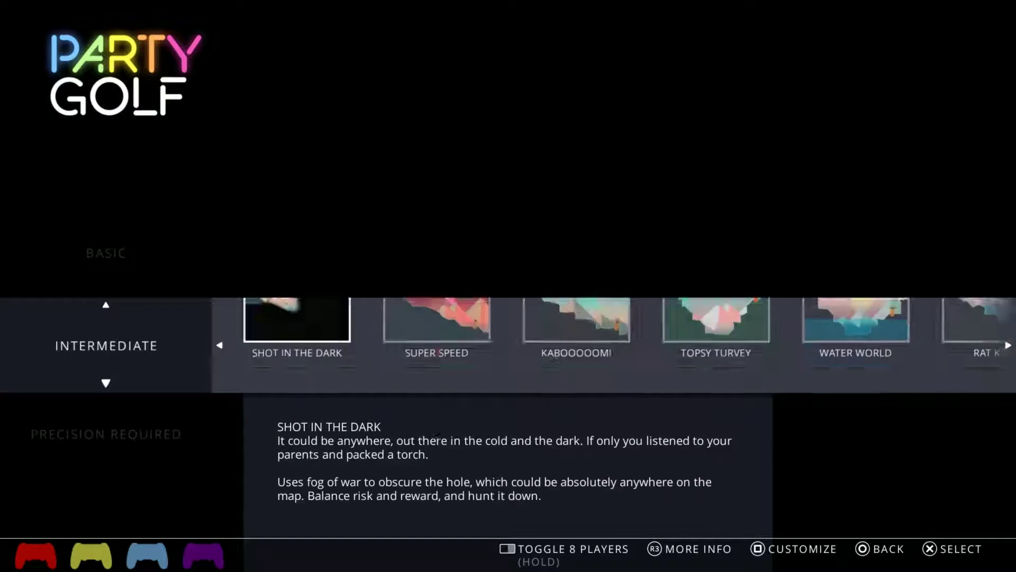
key("Right")
key("Right")
key("Right")
key("Right")
key("Right")
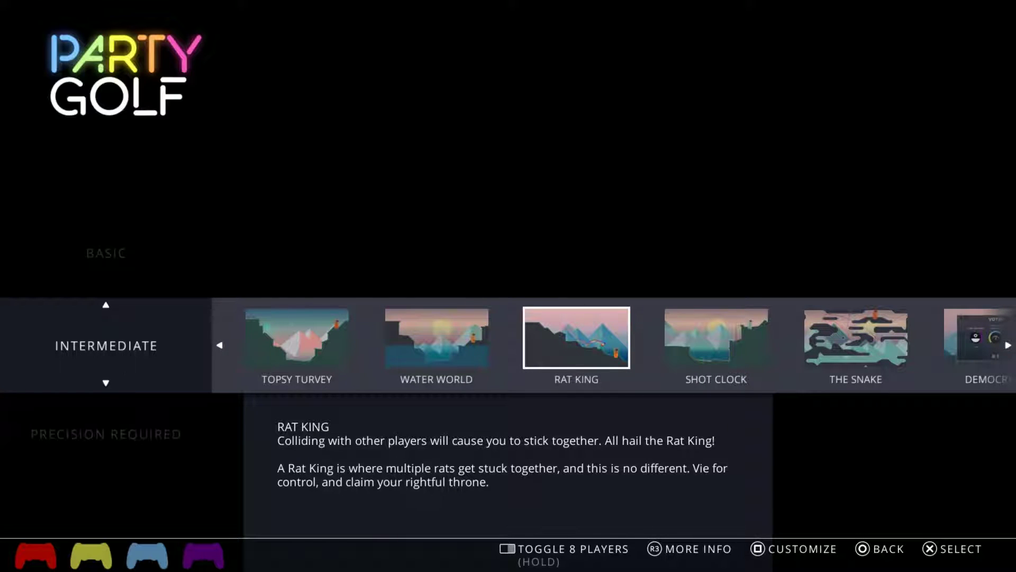
key("i")
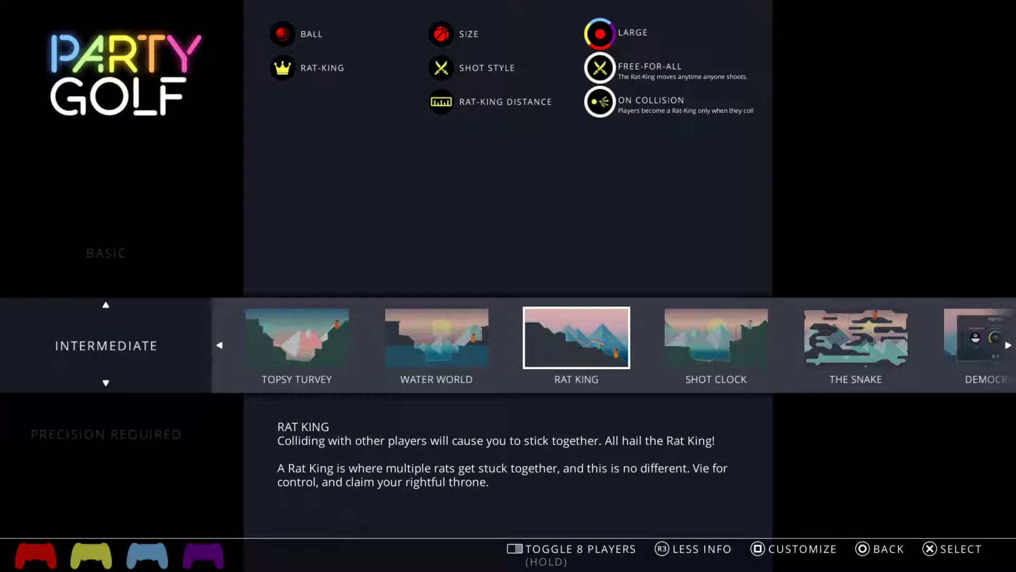
Start the Rat King match from its settings screen and play the opening rounds.
key("Return")
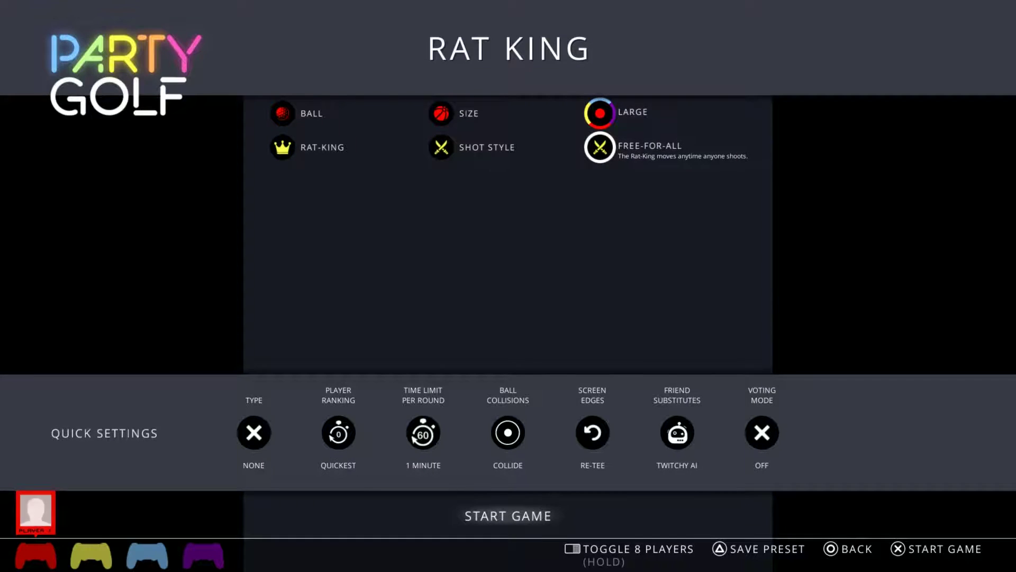
key("Return")
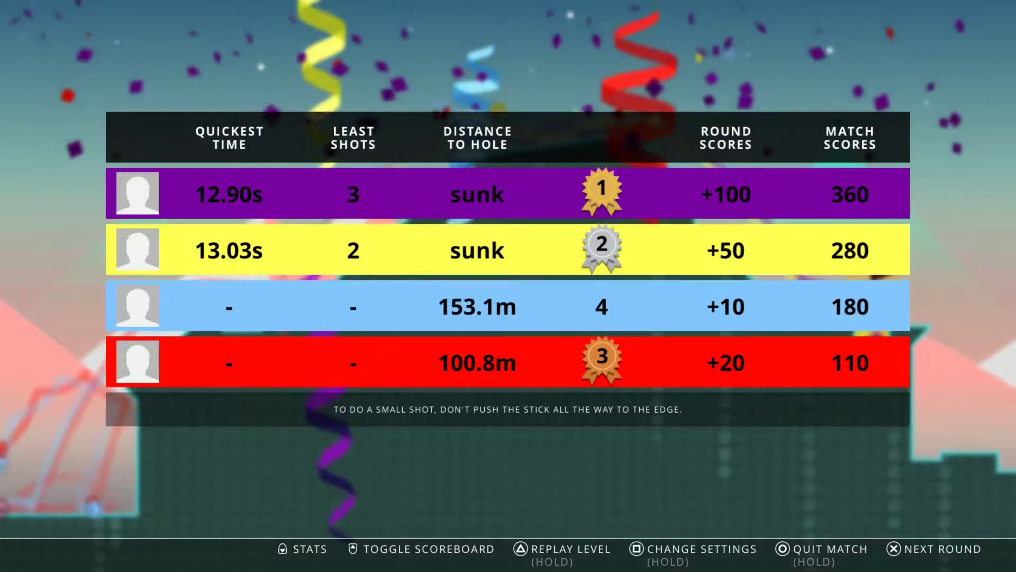
Continue to round 6 and play it through to the scoreboard.
key("Return")
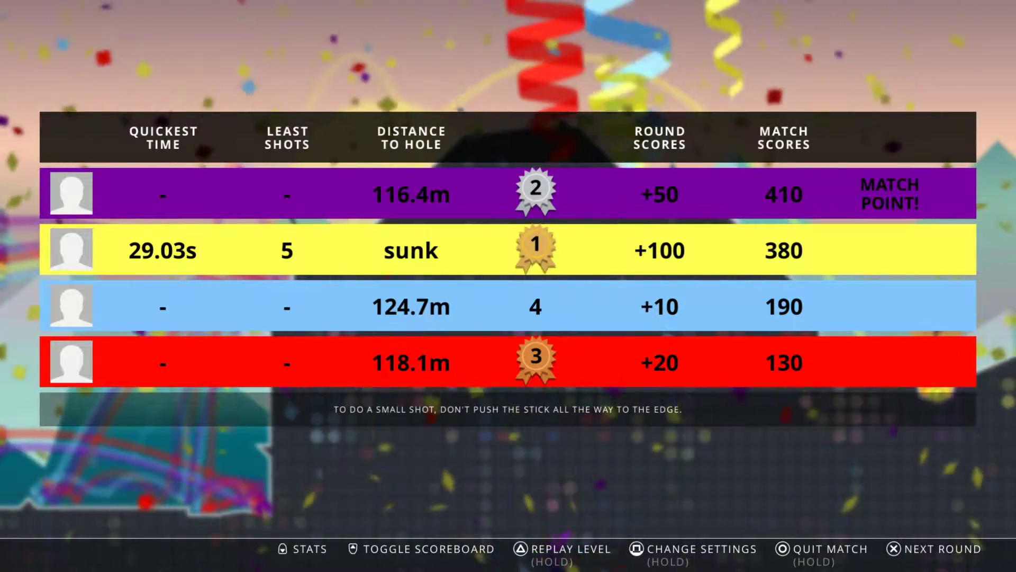
Go from the scoreboard into the Ball settings and browse the size options.
key("s")
key("Right")
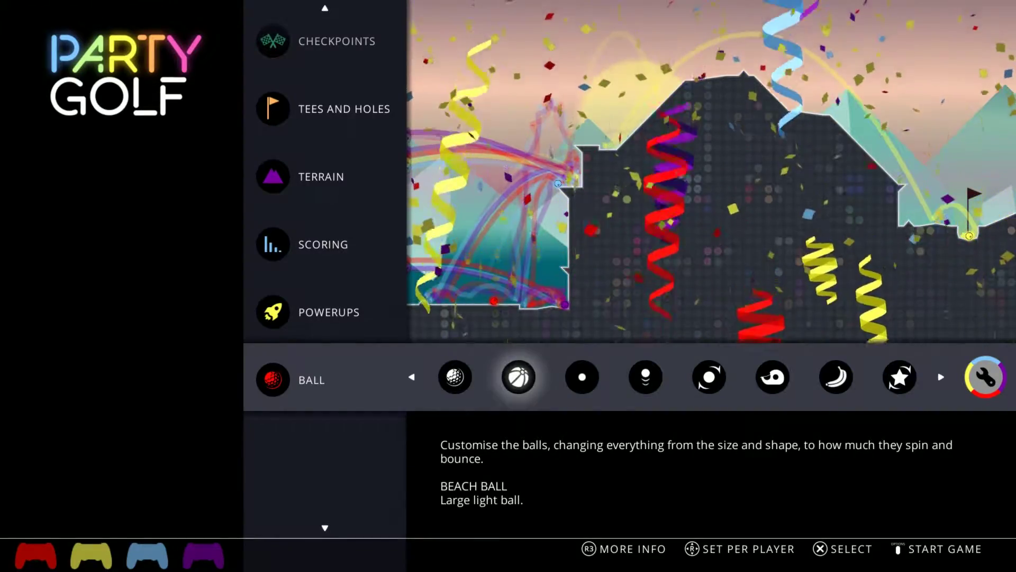
key("Return")
key("Right")
key("Right")
key("Left")
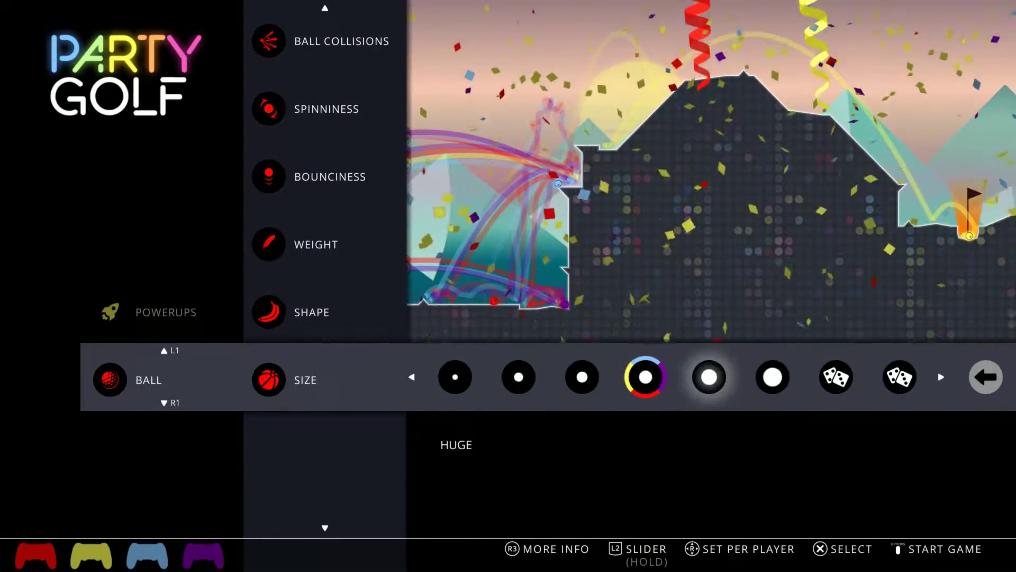
key("Left")
key("Left")
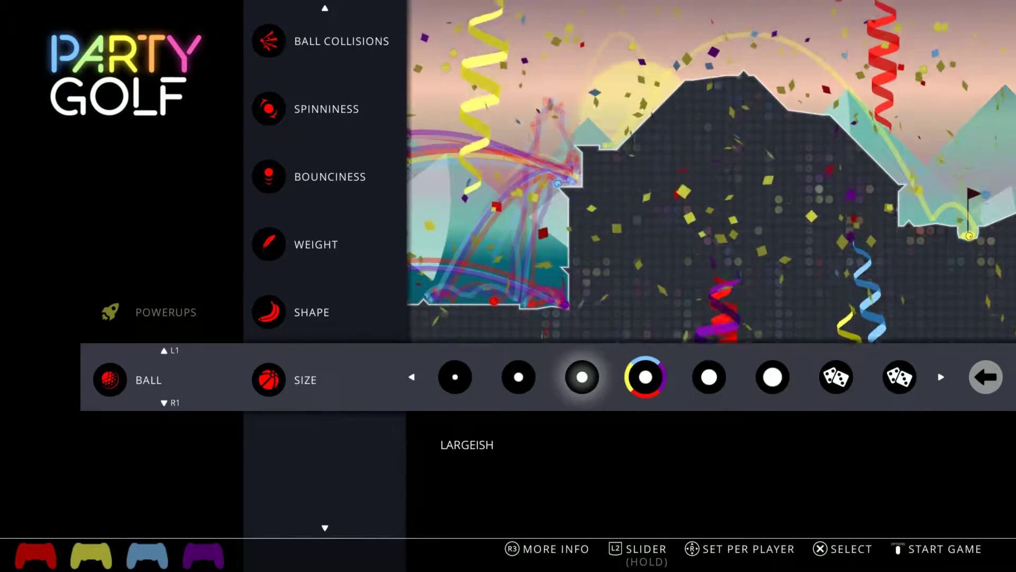
Set ball Size to Random Per Round and resume play.
key("Up")
key("Up")
key("Up")
key("Down")
key("Down")
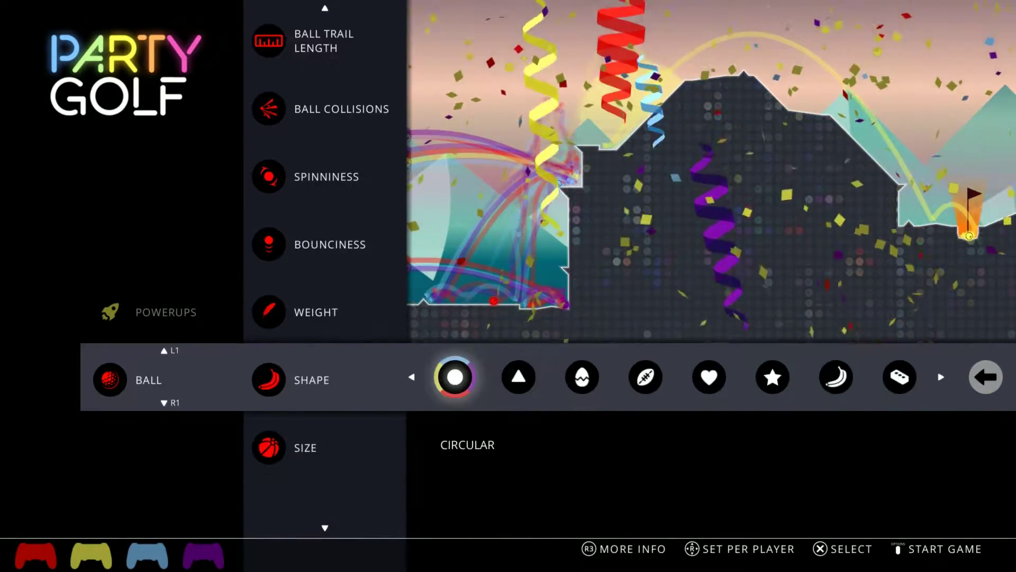
key("Down")
key("Right")
key("Right")
key("Right")
key("Right")
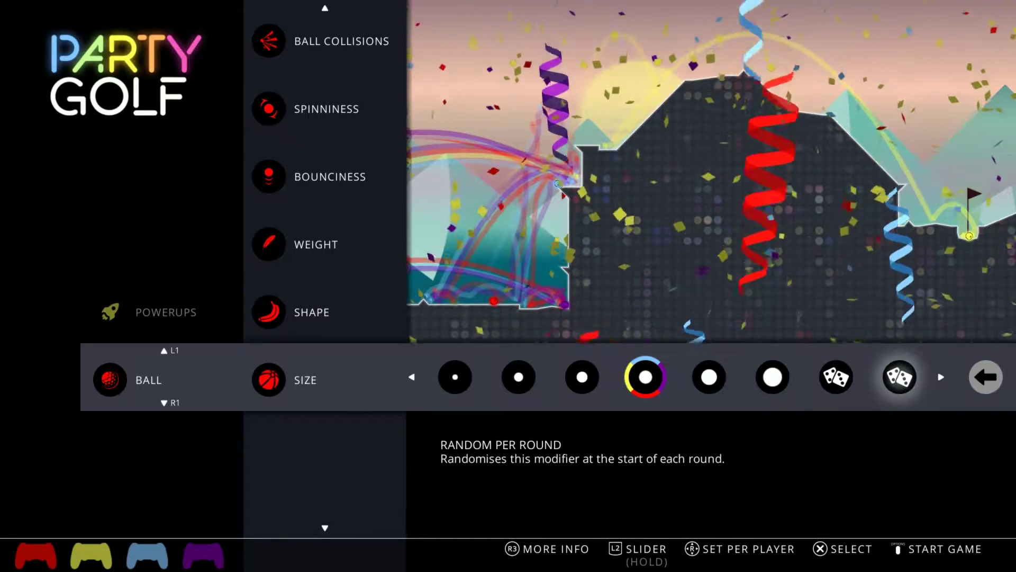
key("Return")
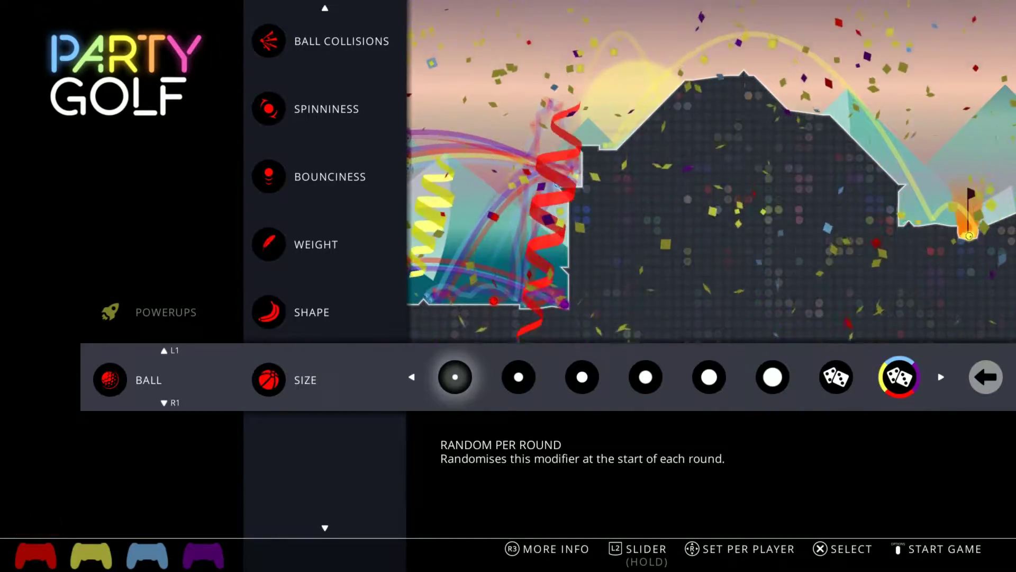
key("Right")
key("Left")
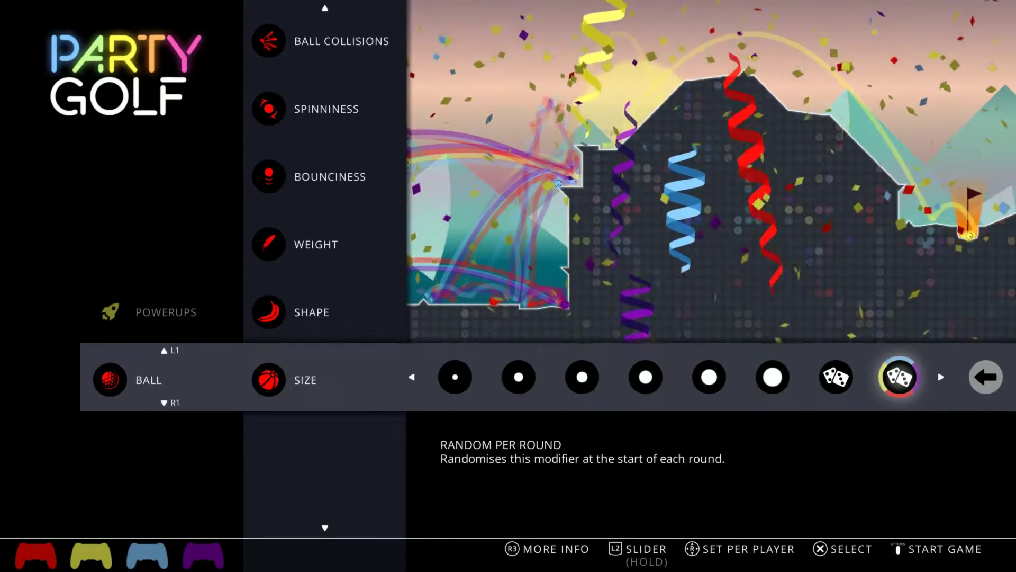
key("Return")
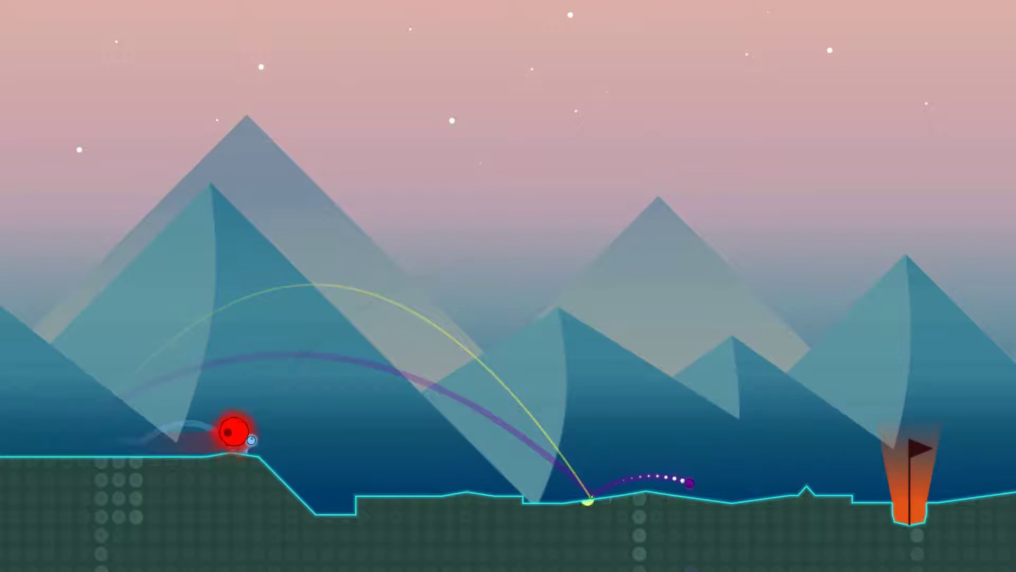
Shoot the red ball toward the flag in round 7.
key("space")
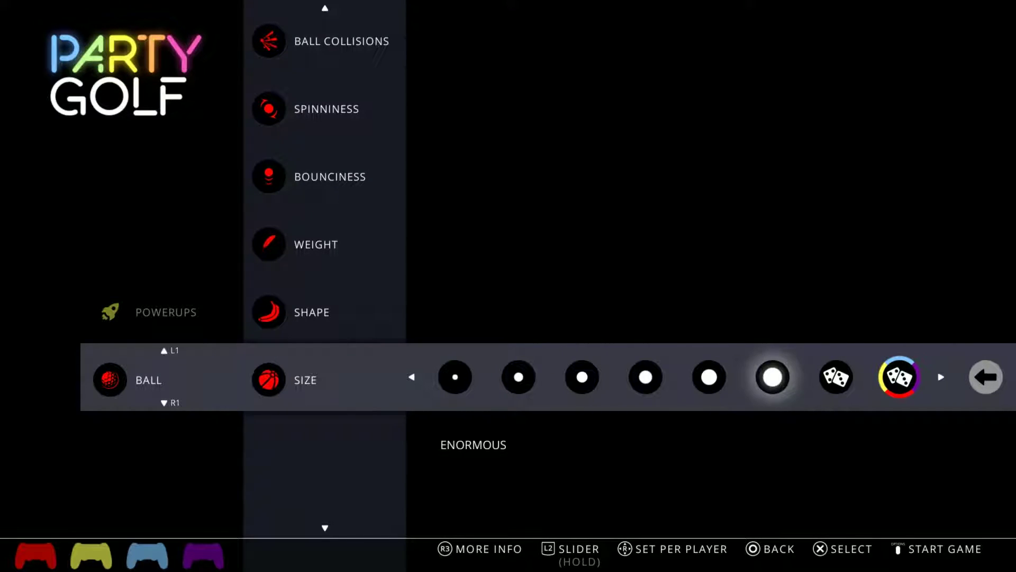
Set ball Size and Shape both to Random Per Round, then return to the summary.
key("Right")
key("Left")
key("Right")
key("Right")
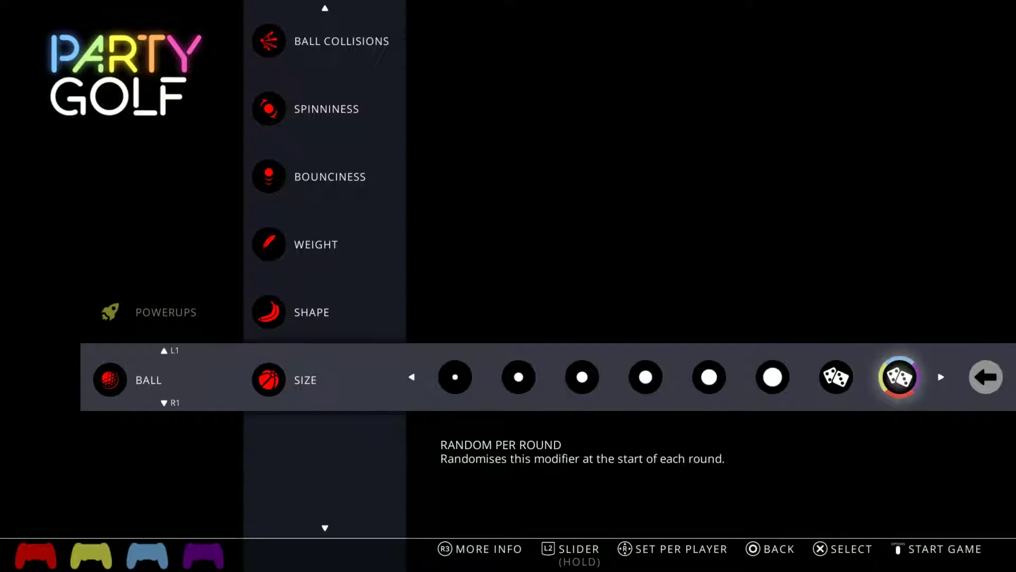
key("Up")
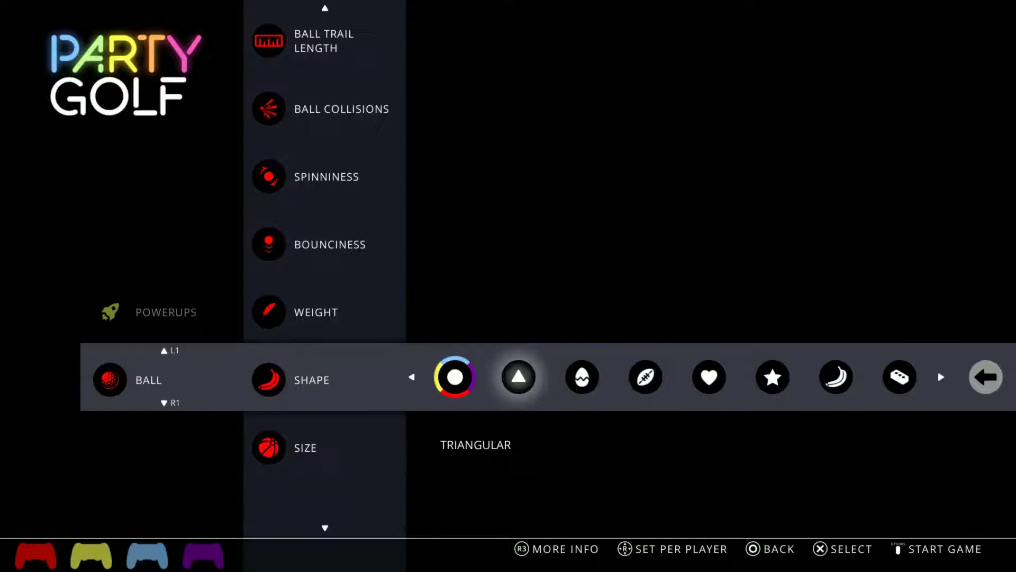
key("Right")
key("Right")
key("Right")
key("Right")
key("Right")
key("Left")
key("Left")
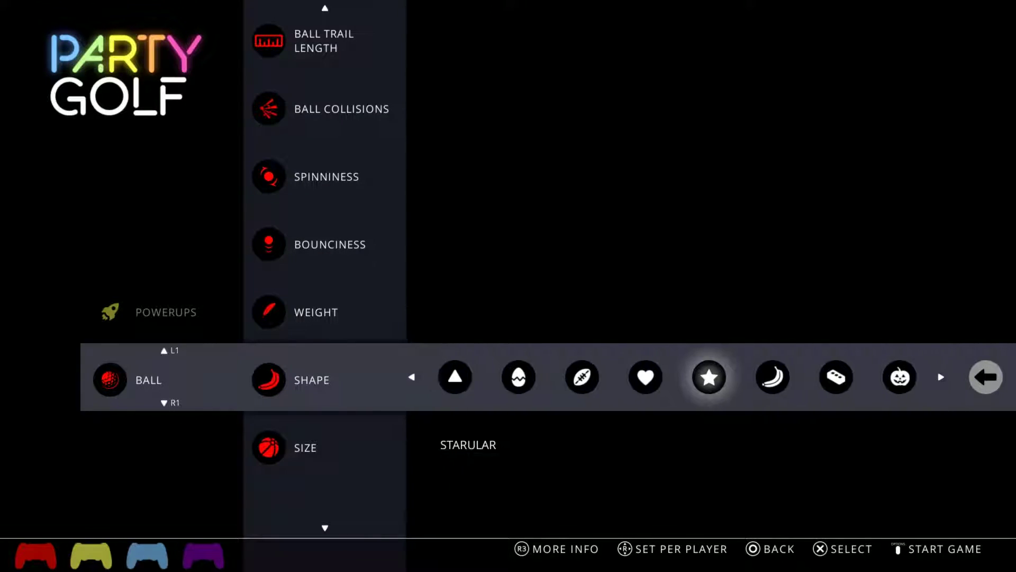
key("Left")
key("Left")
key("Left")
key("Left")
key("Left")
key("Left")
key("Left")
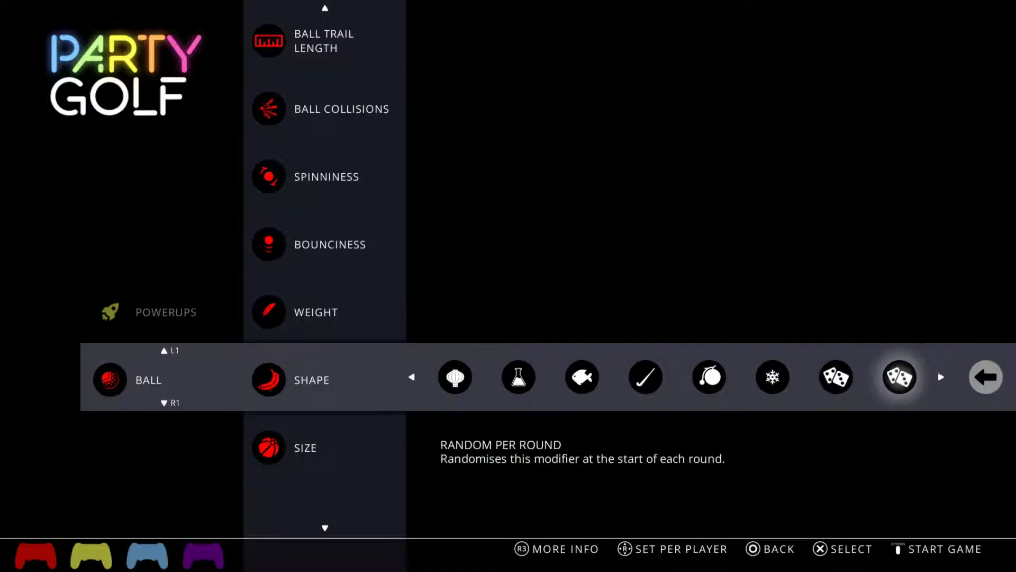
key("Right")
key("Escape")
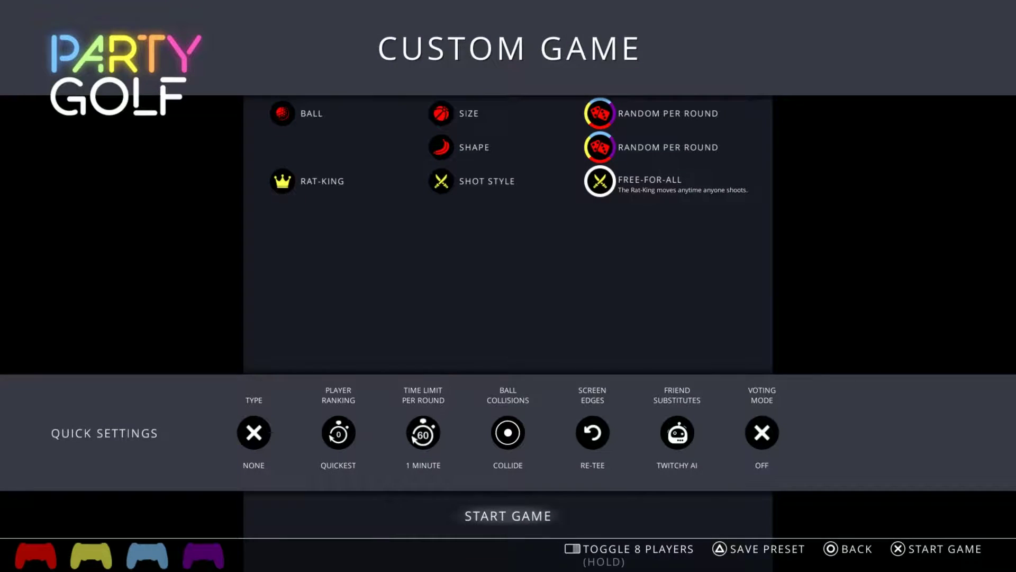
Start the customised match and launch a ball toward the flag.
key("Return")
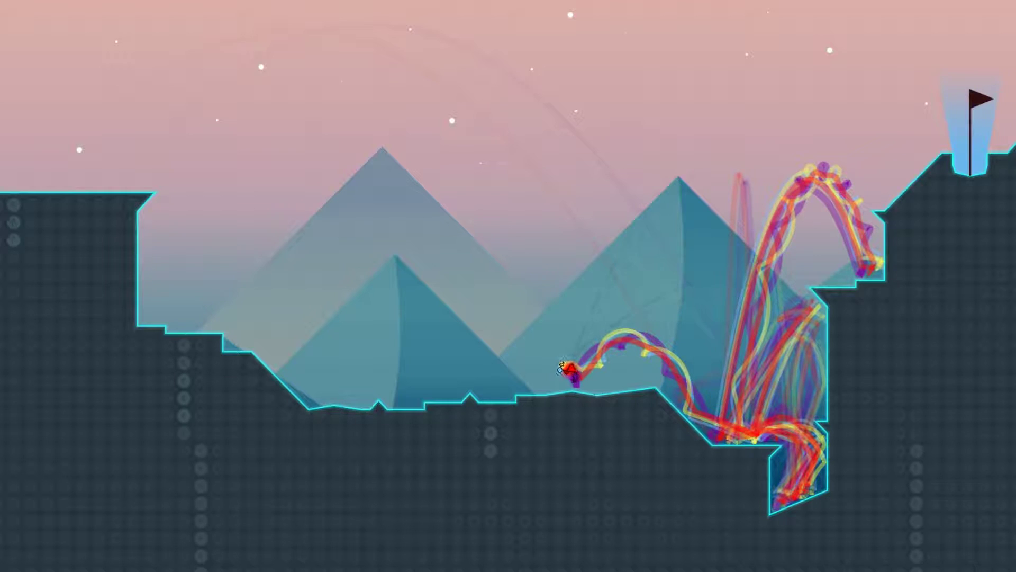
left_click(559, 384)
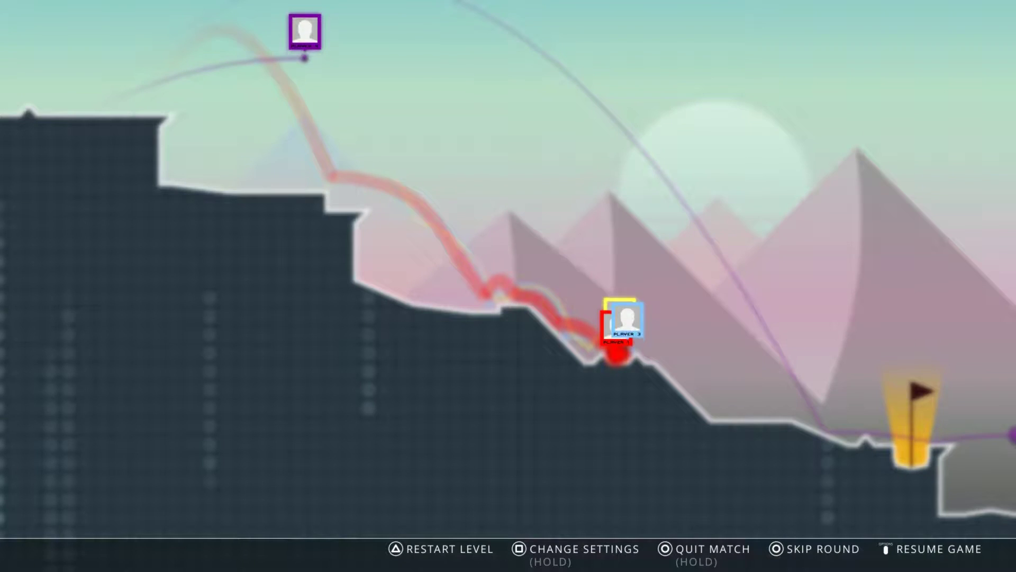
Set Rat-King Distance to Close in the match settings from the pause screen.
key("Return")
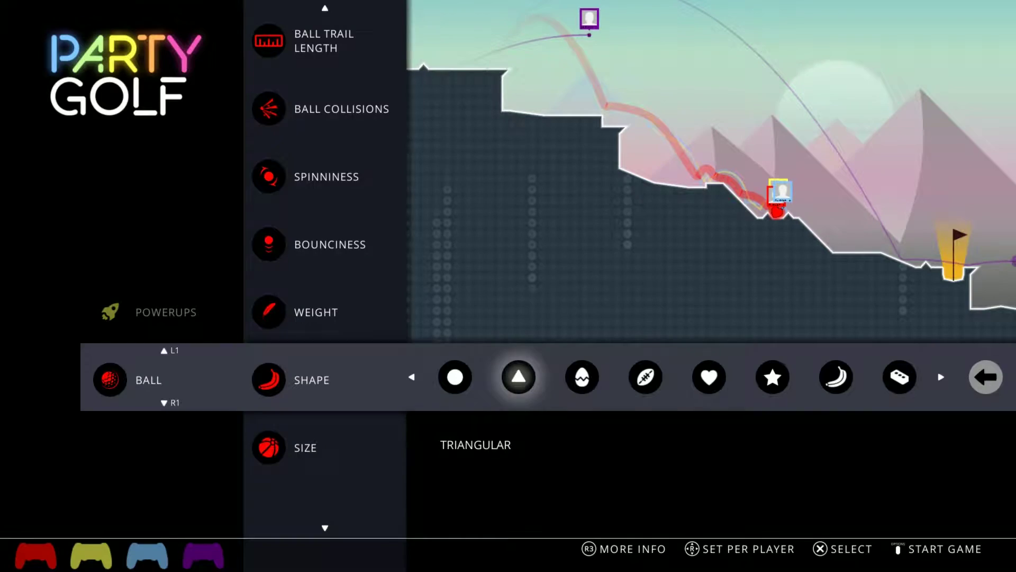
key("Right")
key("Page_Down")
key("Page_Down")
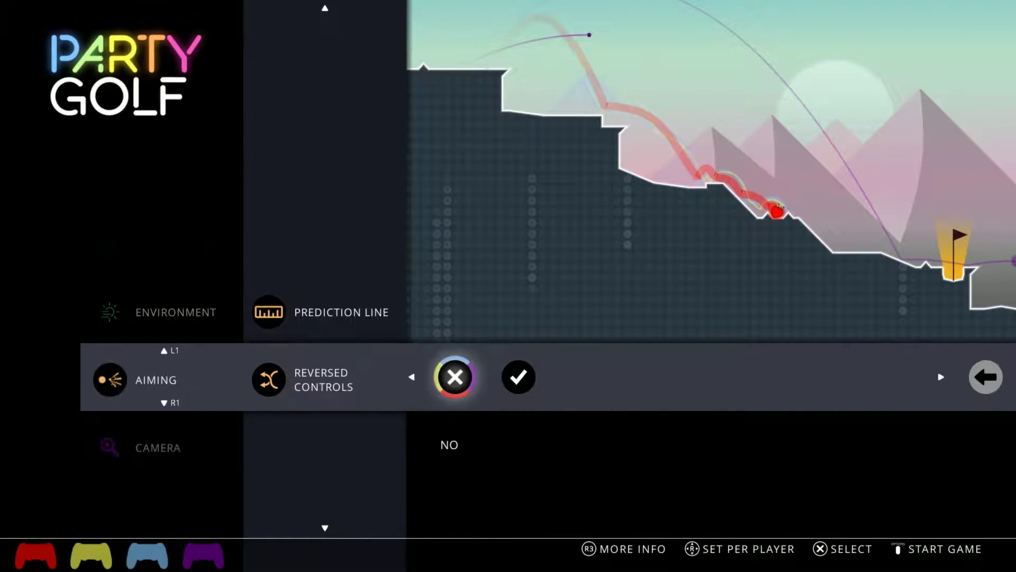
key("Page_Down")
key("Page_Down")
key("Page_Down")
key("Page_Down")
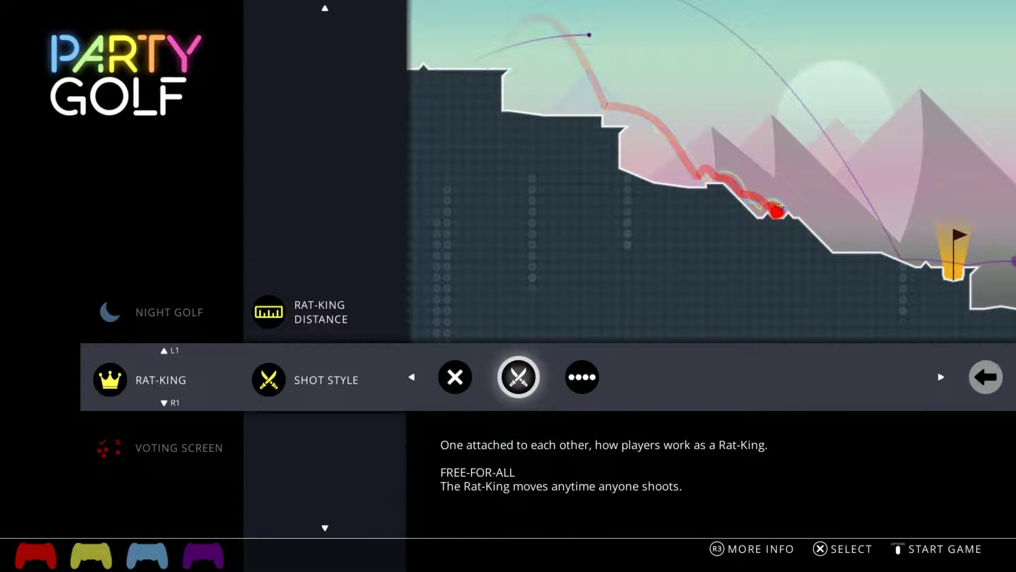
key("Up")
key("Right")
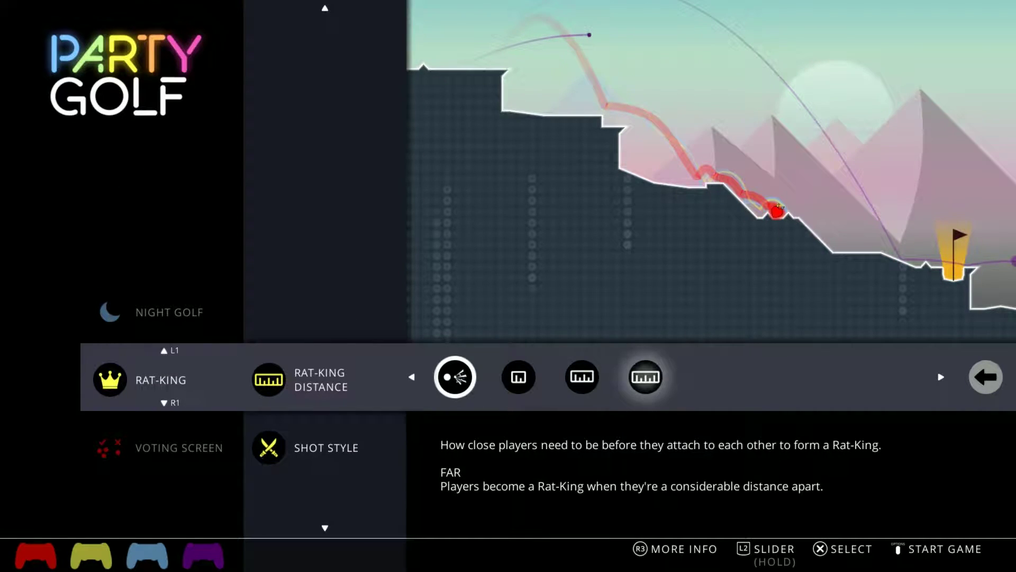
key("Left")
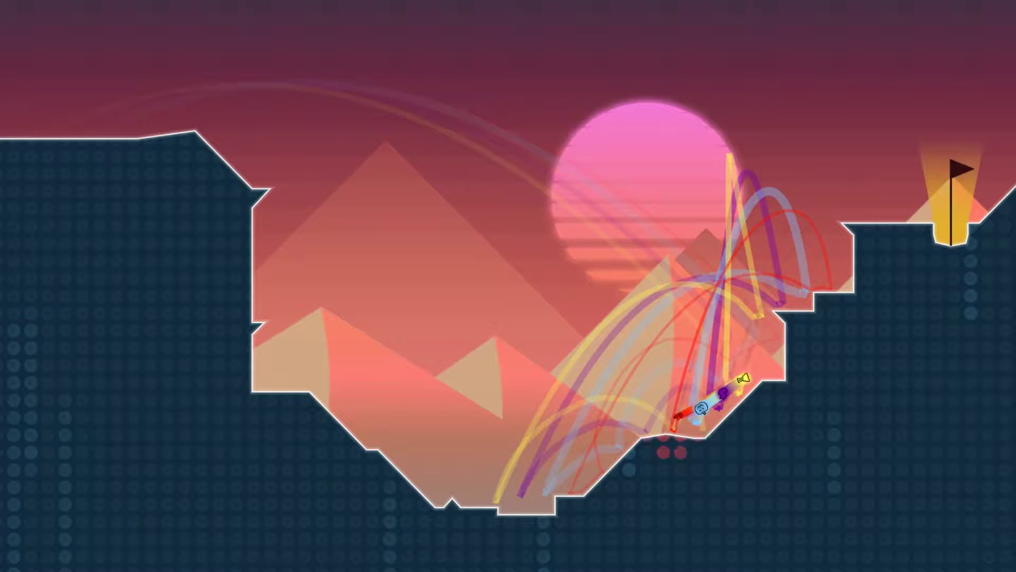
Pause the match and set Rat-King Distance to Close in the settings.
key("Escape")
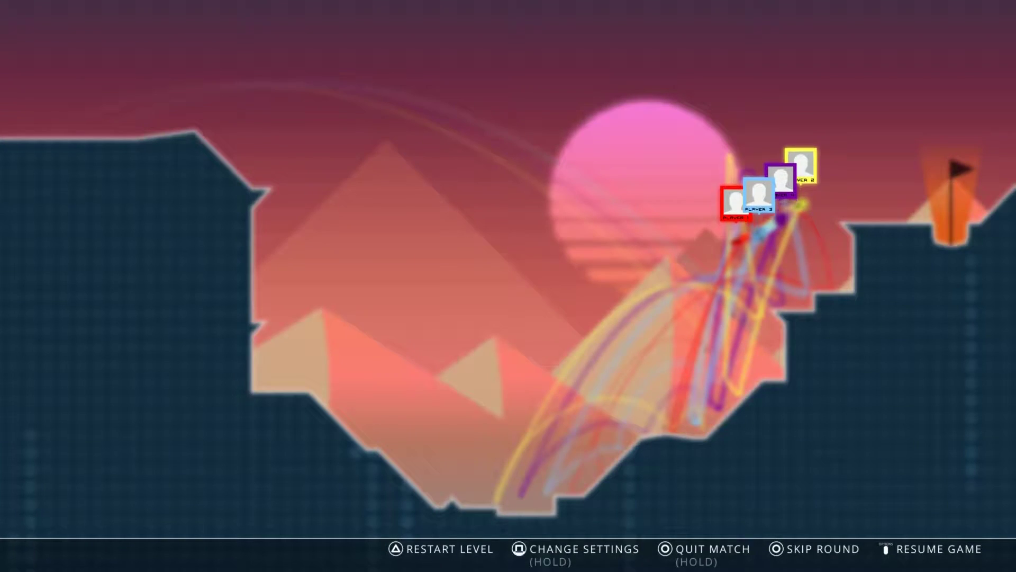
key("s")
key("Up")
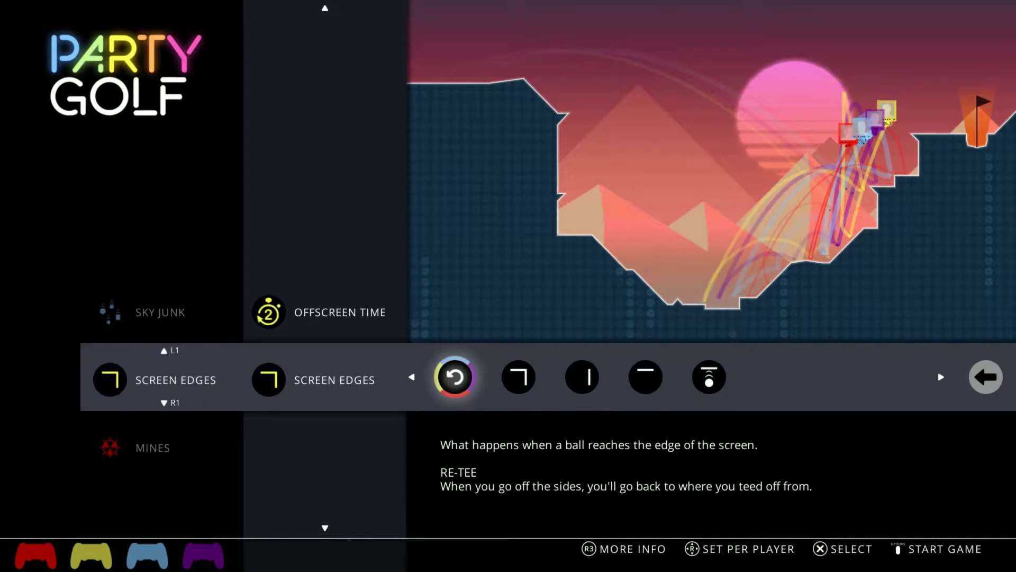
key("Up")
key("Down")
key("Down")
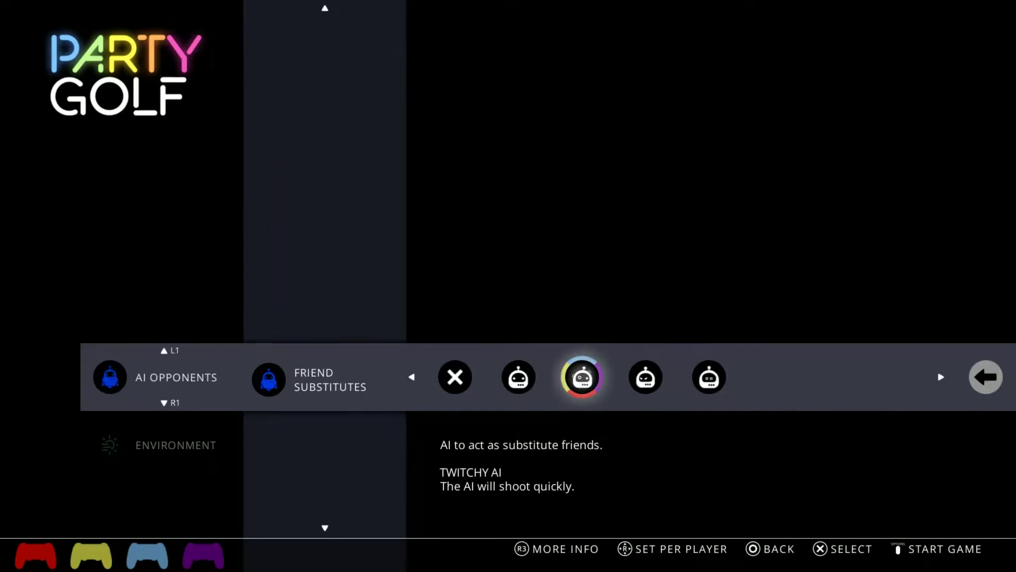
key("Down")
key("Down")
key("Down")
key("Down")
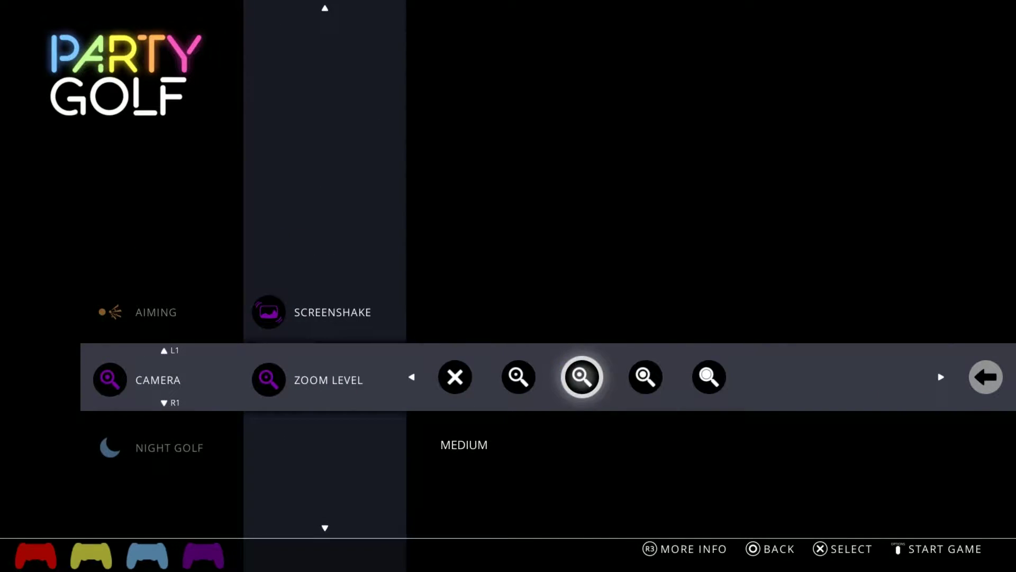
key("Up")
key("Up")
key("Down")
key("Down")
key("Down")
key("Down")
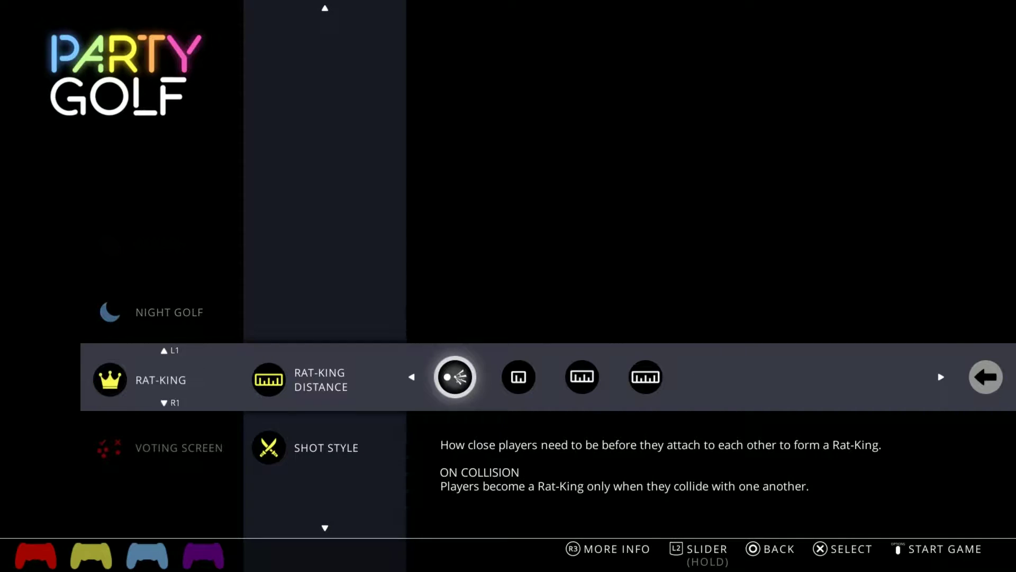
key("Left")
key("Right")
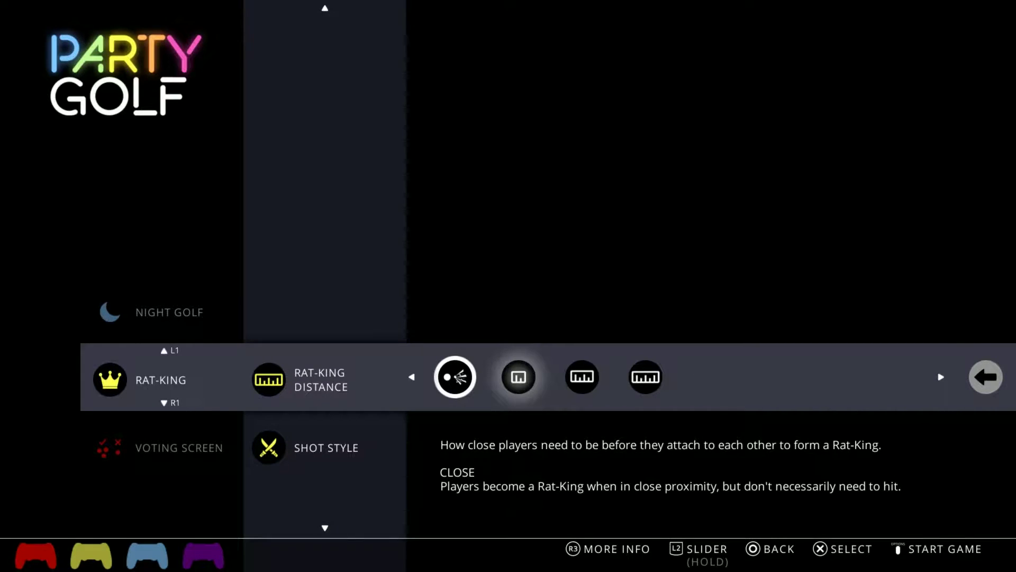
Set Tee Locations to Really Spread Out and Terrain Shape to Caves.
key("Down")
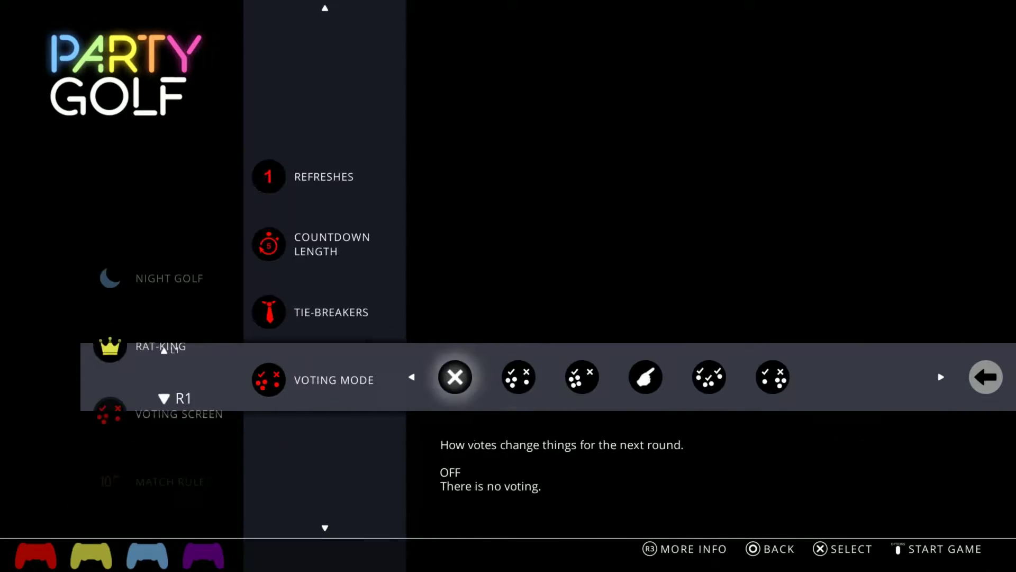
key("Down")
key("Down")
key("Down")
key("Down")
key("Down")
key("Down")
key("Down")
key("Down")
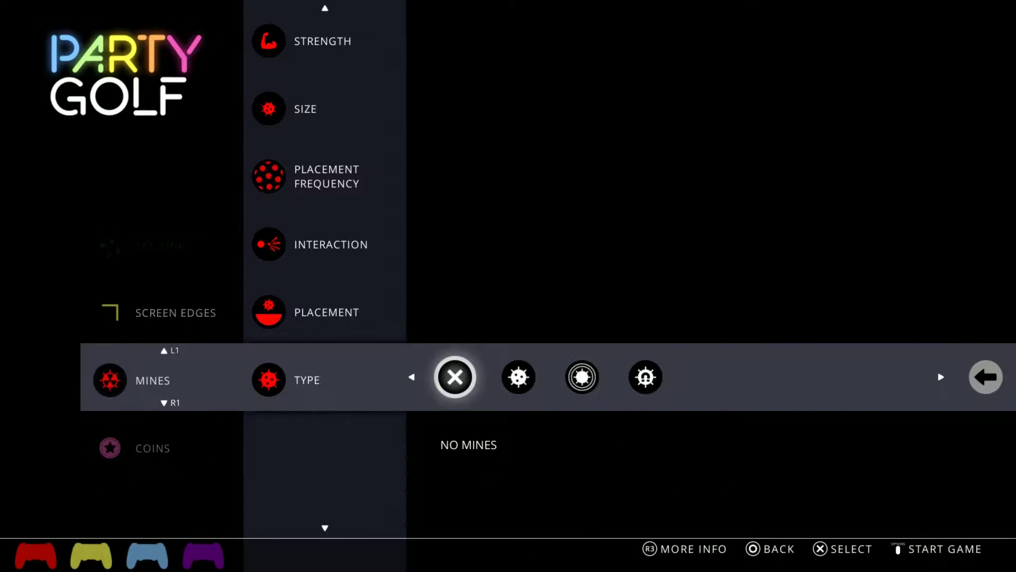
key("Down")
key("Down")
key("Down")
key("Down")
key("Down")
key("Up")
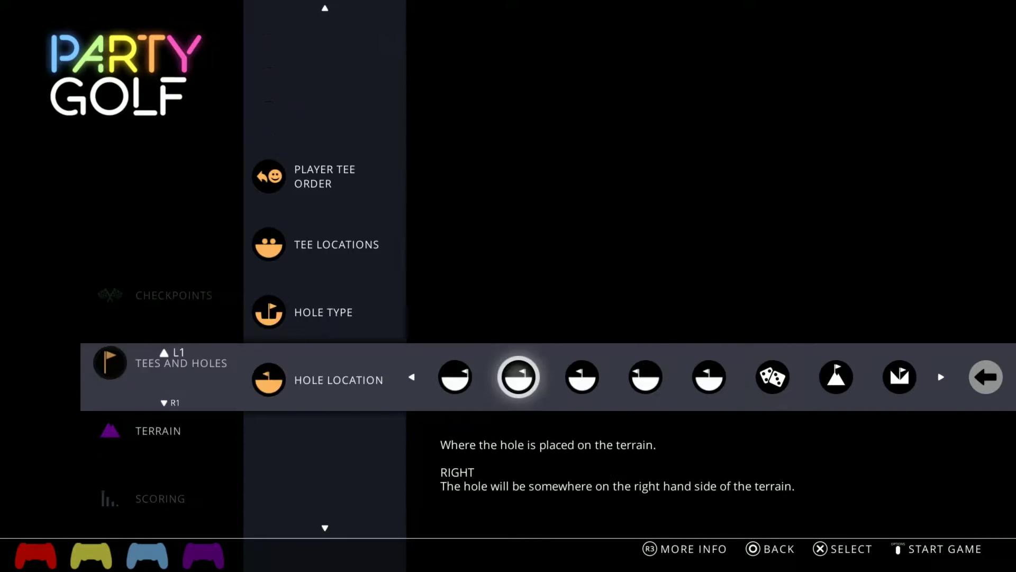
key("Up")
key("Up")
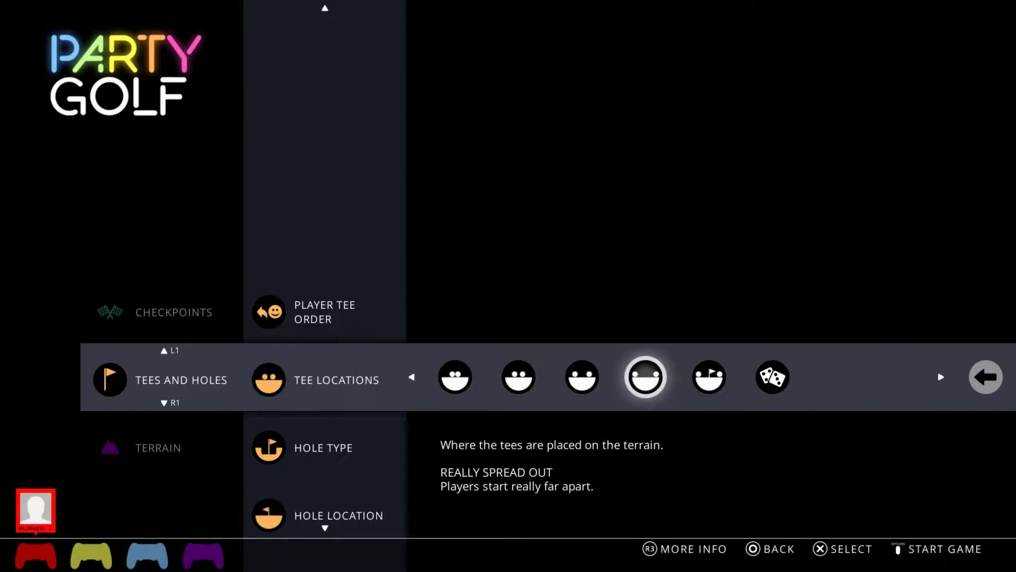
key("Down")
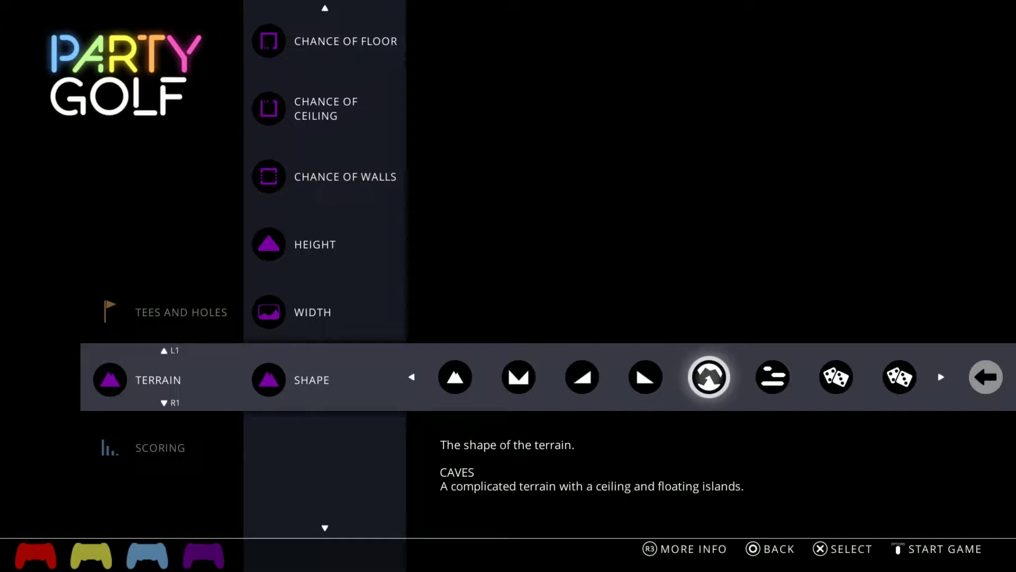
key("Escape")
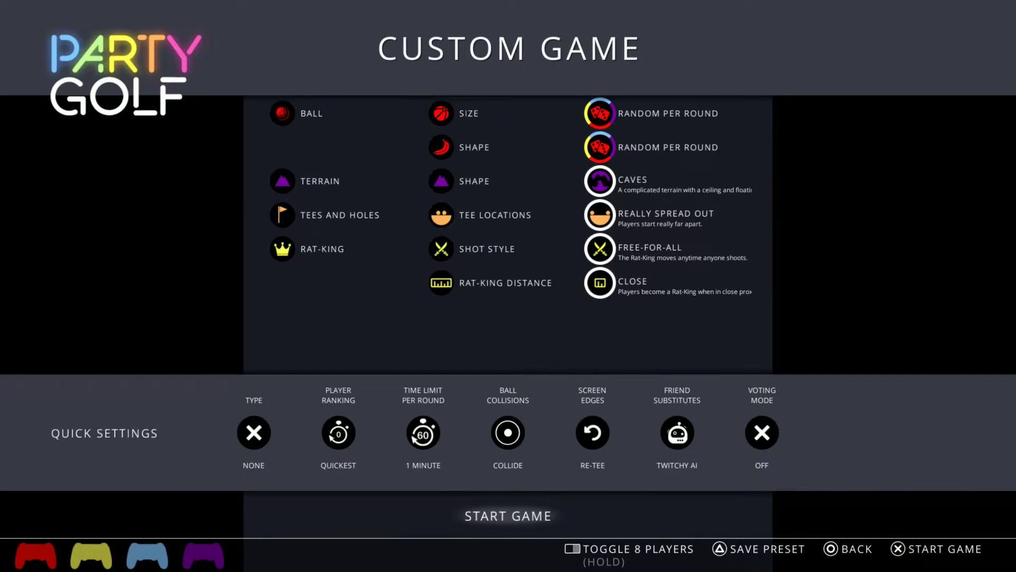
Start the cave-terrain match, restart on a new level, and shoot the yellow ball toward the hole.
key("Return")
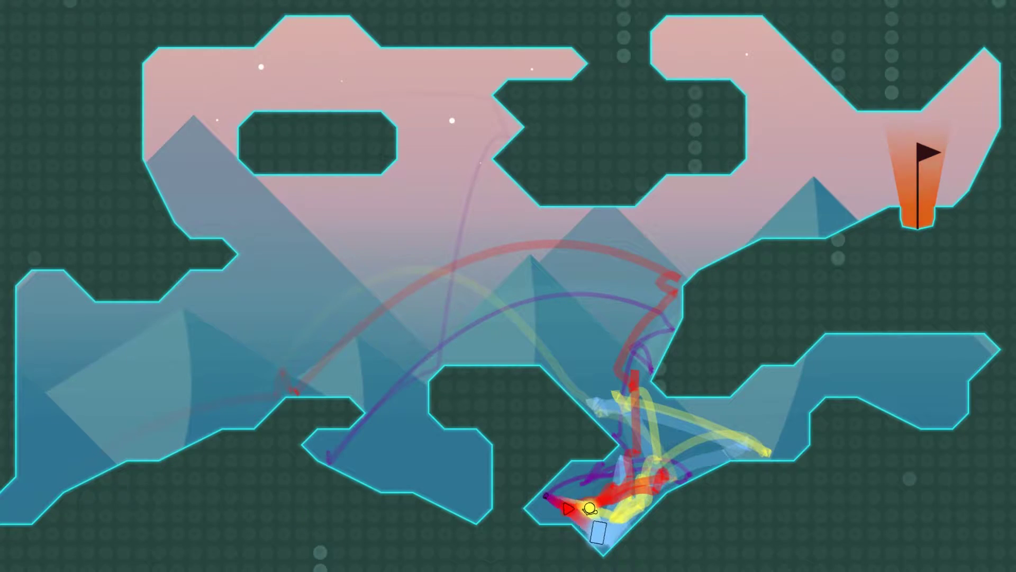
key("Escape")
key("Return")
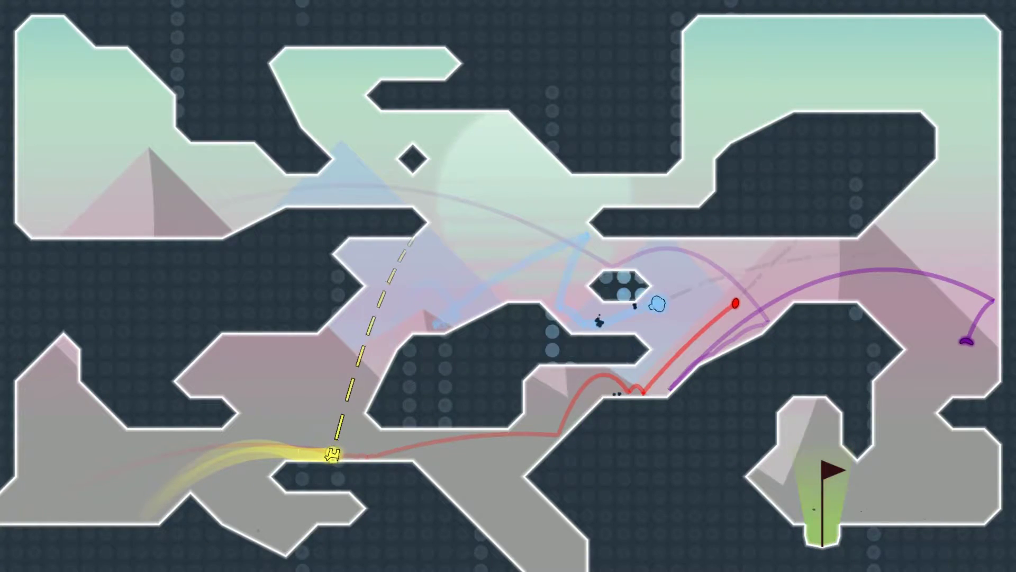
key("space")
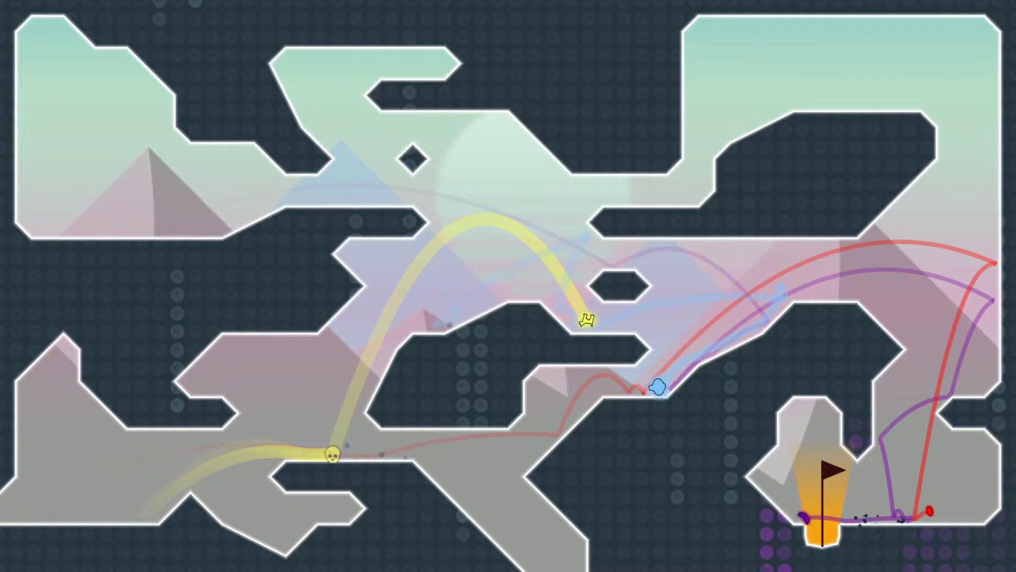
key("space")
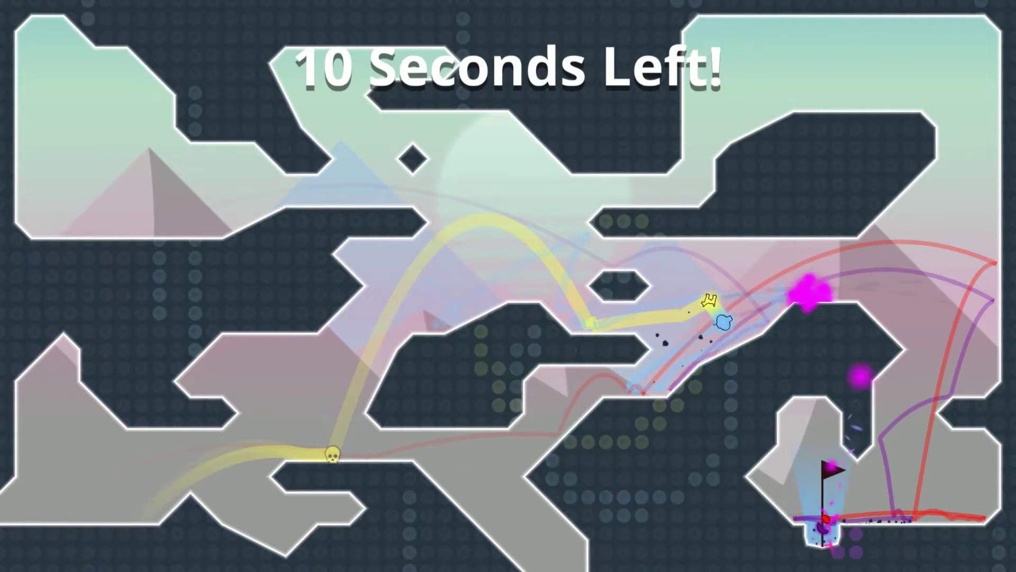